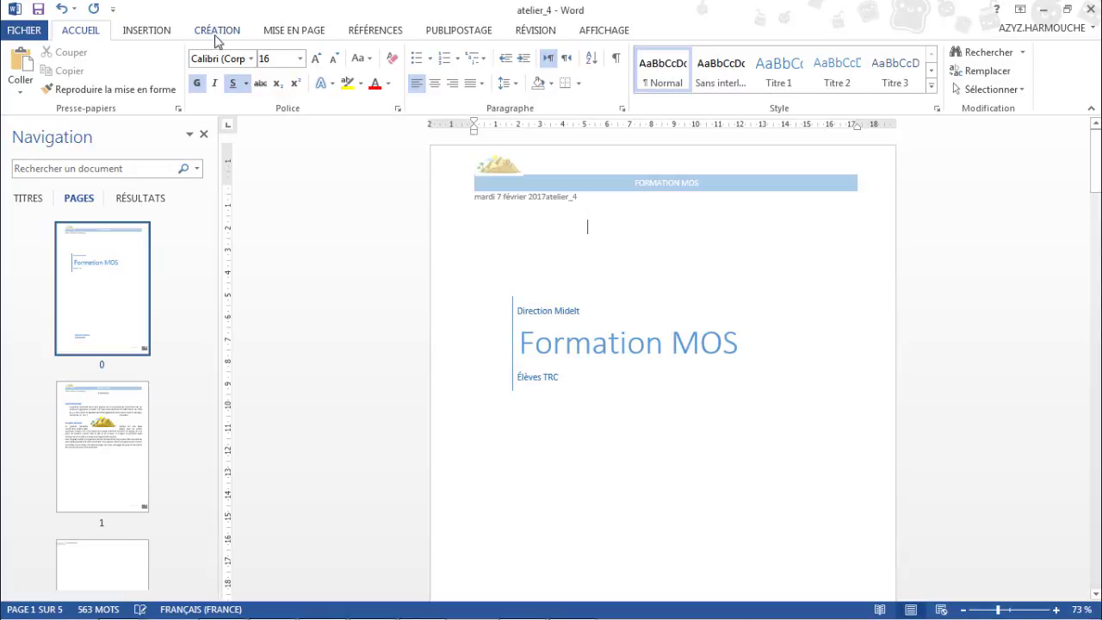
- Apply the built-in CONFIDENTIEL 1 diagonal watermark to the document
{"action": "left_click", "coordinate": [217, 34]}
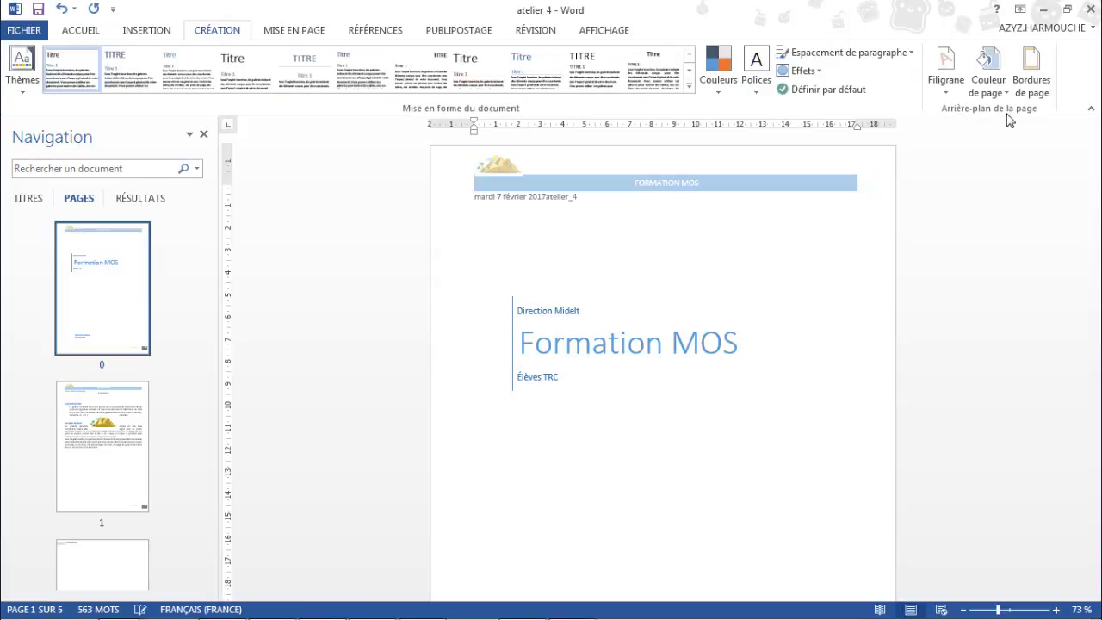
{"action": "left_click", "coordinate": [947, 86]}
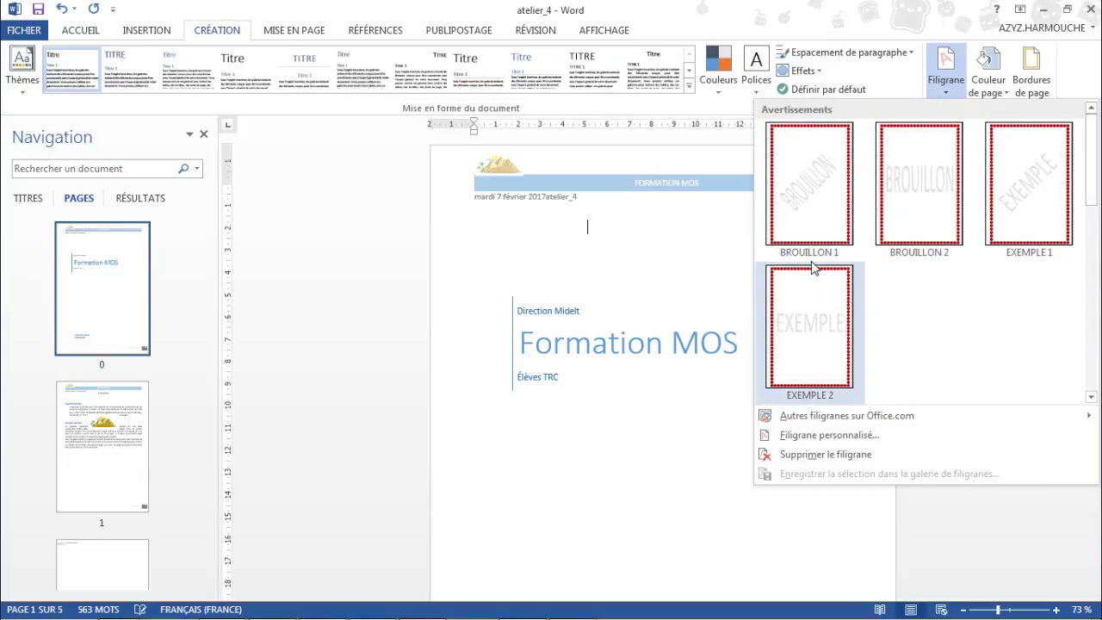
{"action": "left_click_drag", "start_coordinate": [1089, 166], "coordinate": [1093, 263]}
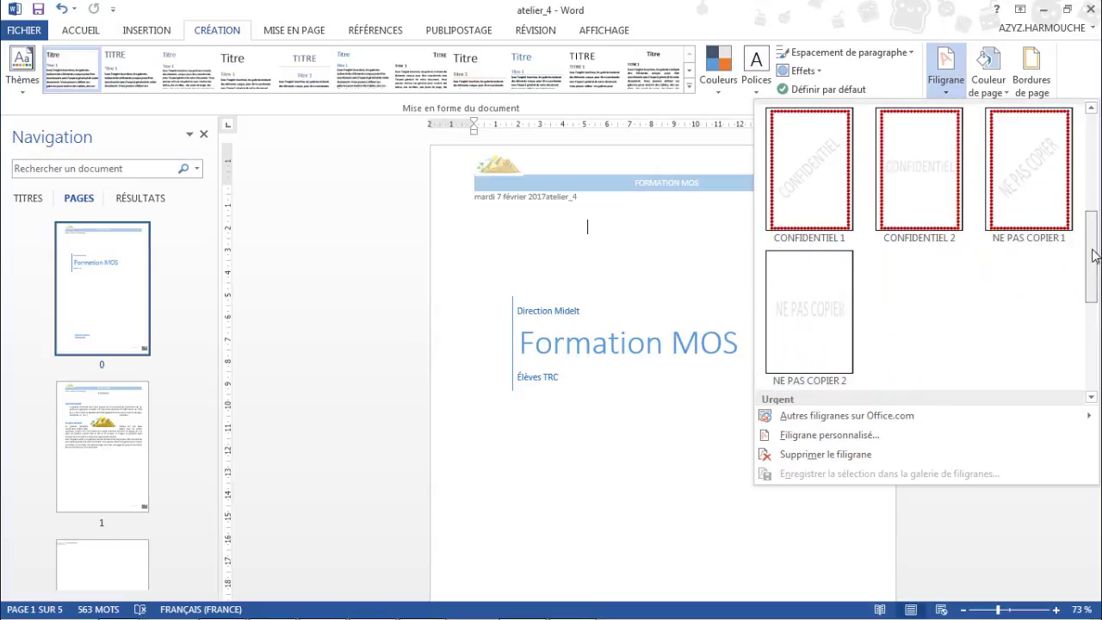
{"action": "left_click_drag", "start_coordinate": [1093, 251], "coordinate": [1093, 212]}
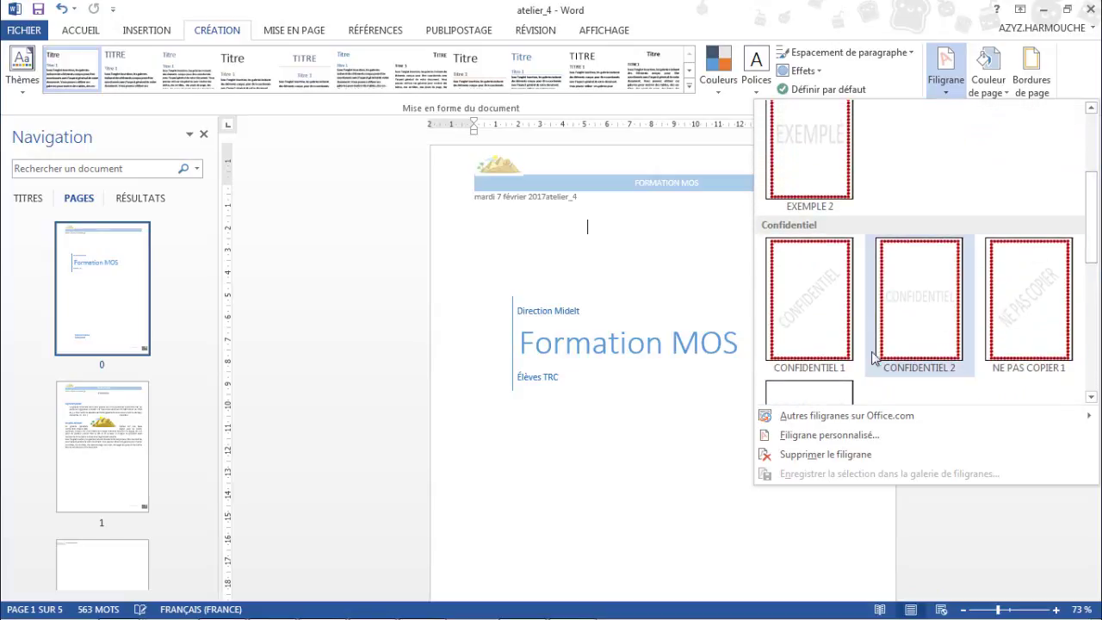
{"action": "left_click", "coordinate": [813, 299]}
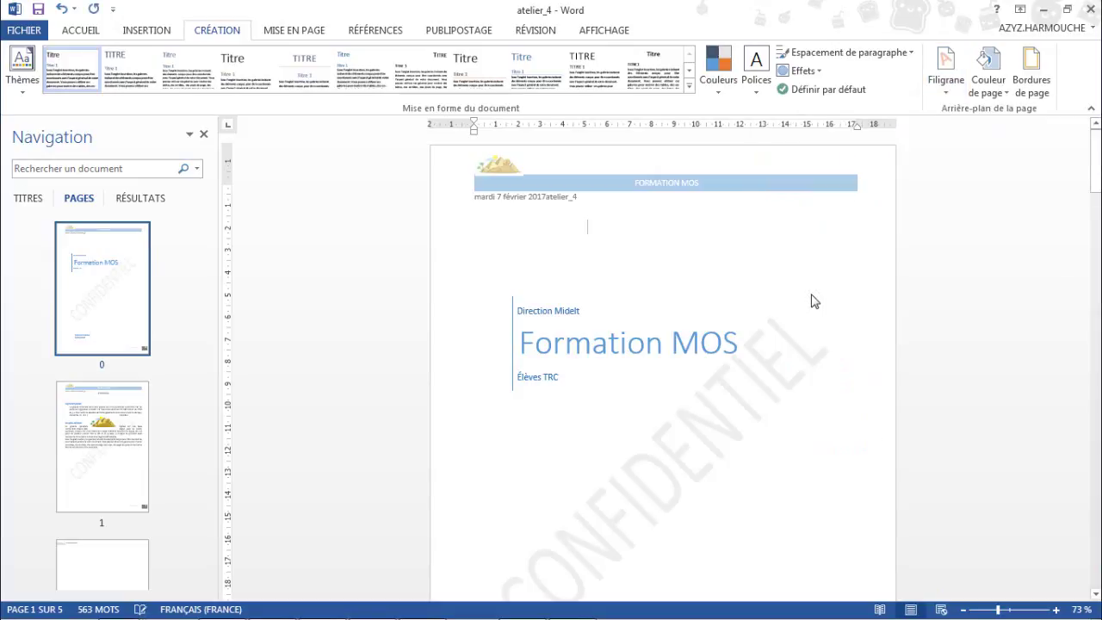
- Examine the cover and following pages to check where the CONFIDENTIEL watermark appears
{"action": "scroll", "coordinate": [723, 441], "scroll_direction": "down", "scroll_amount": 2}
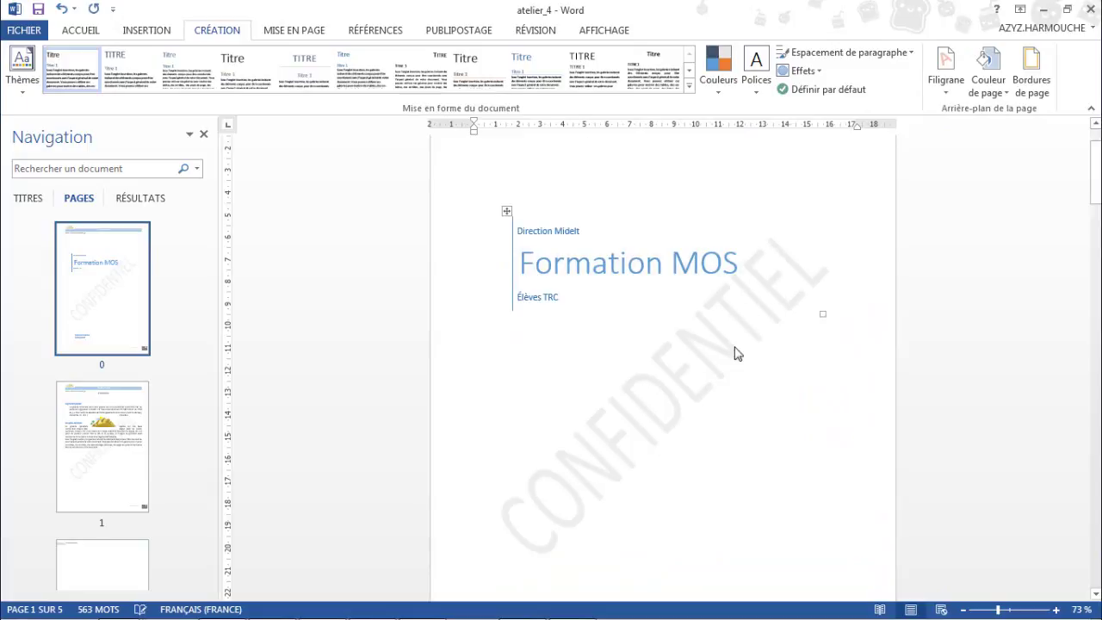
{"action": "scroll", "coordinate": [733, 351], "scroll_direction": "down", "scroll_amount": 1}
{"action": "scroll", "coordinate": [732, 351], "scroll_direction": "down", "scroll_amount": 3}
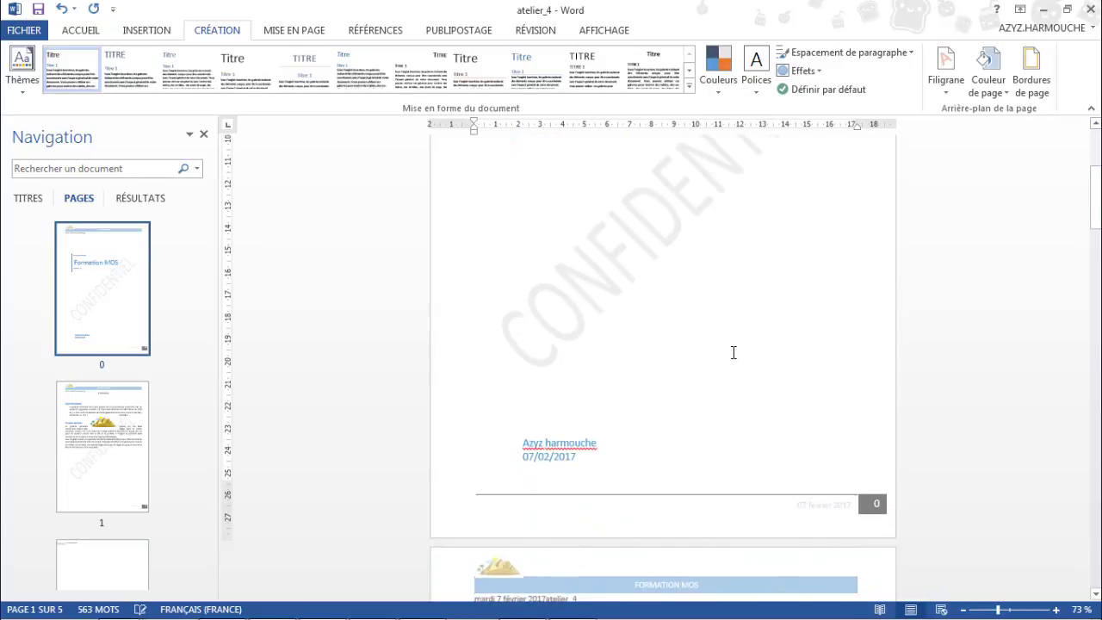
{"action": "scroll", "coordinate": [646, 332], "scroll_direction": "up", "scroll_amount": 1}
{"action": "scroll", "coordinate": [645, 335], "scroll_direction": "down", "scroll_amount": 3}
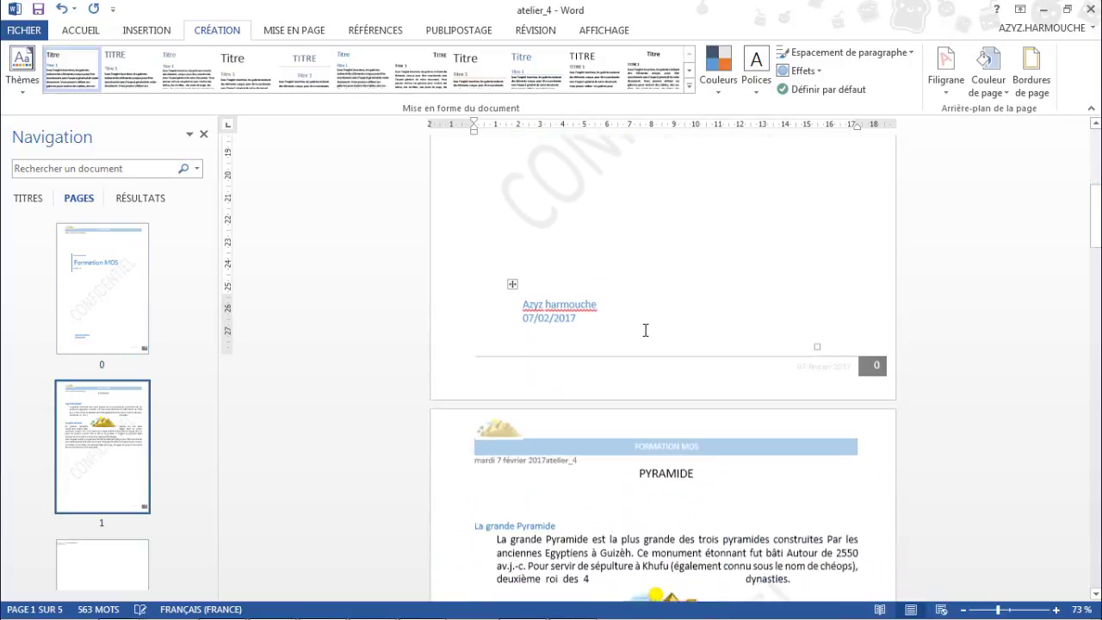
{"action": "scroll", "coordinate": [645, 332], "scroll_direction": "down", "scroll_amount": 6}
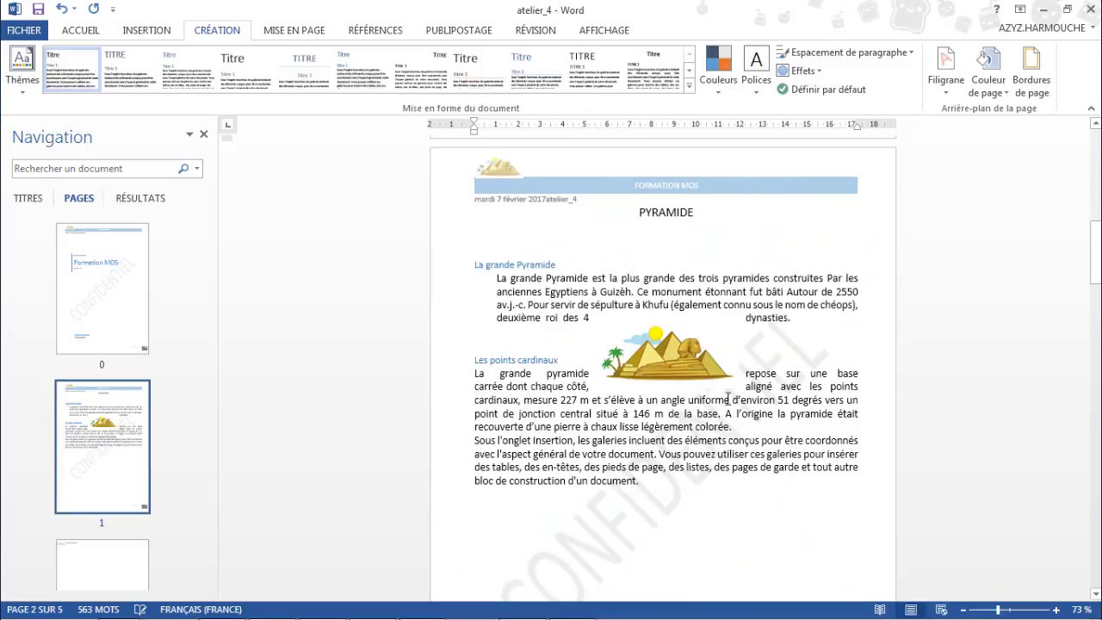
{"action": "scroll", "coordinate": [714, 366], "scroll_direction": "down", "scroll_amount": 10}
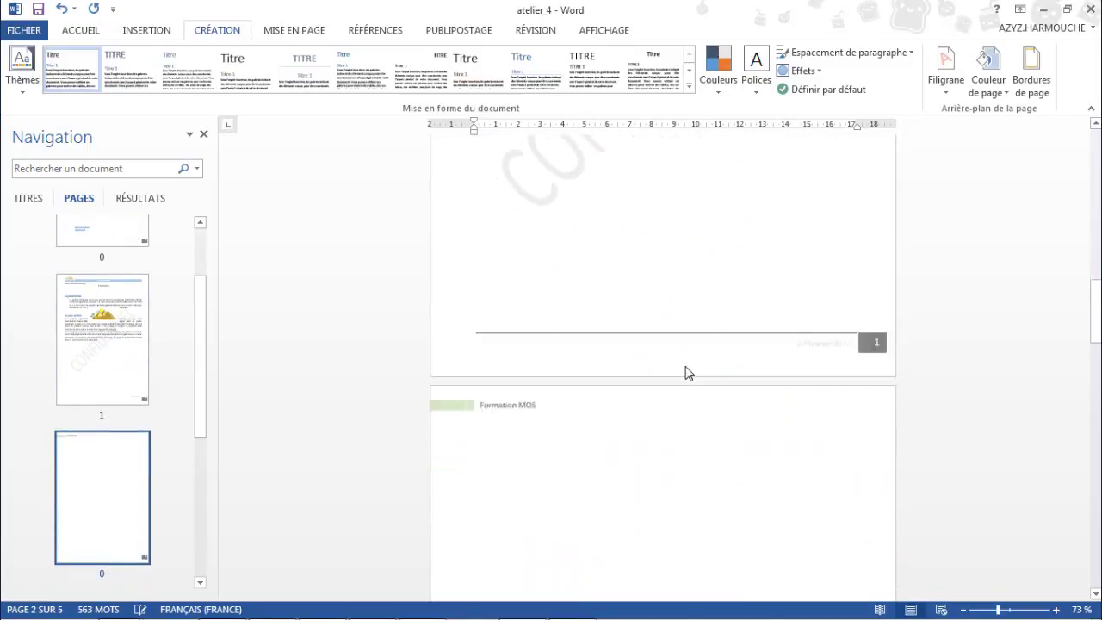
{"action": "scroll", "coordinate": [686, 371], "scroll_direction": "down", "scroll_amount": 3}
{"action": "scroll", "coordinate": [687, 371], "scroll_direction": "up", "scroll_amount": 7}
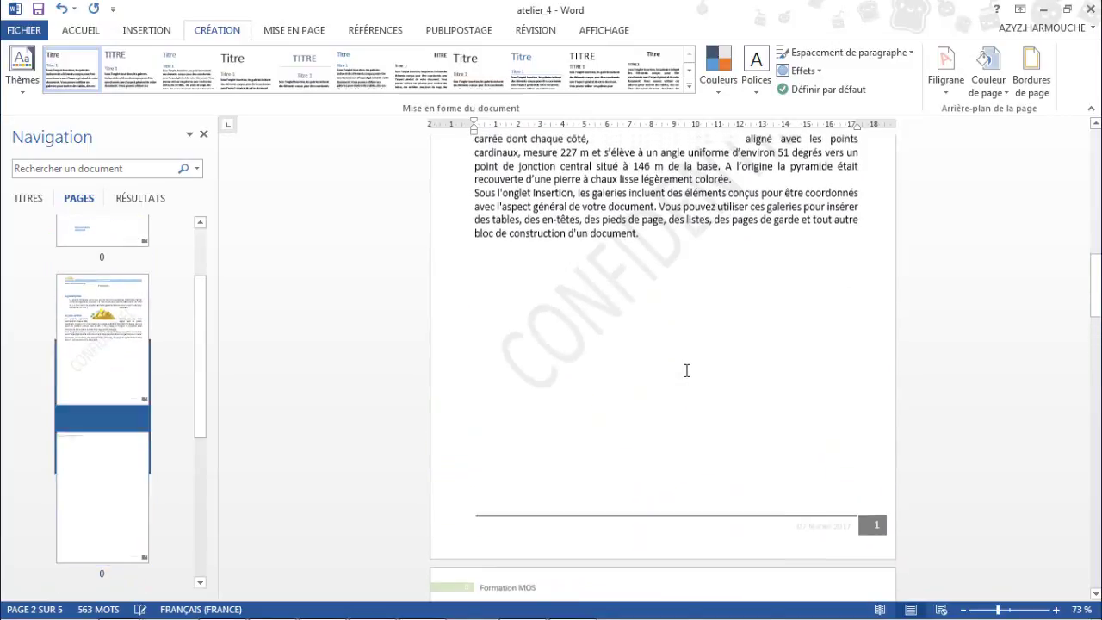
{"action": "scroll", "coordinate": [687, 371], "scroll_direction": "up", "scroll_amount": 13}
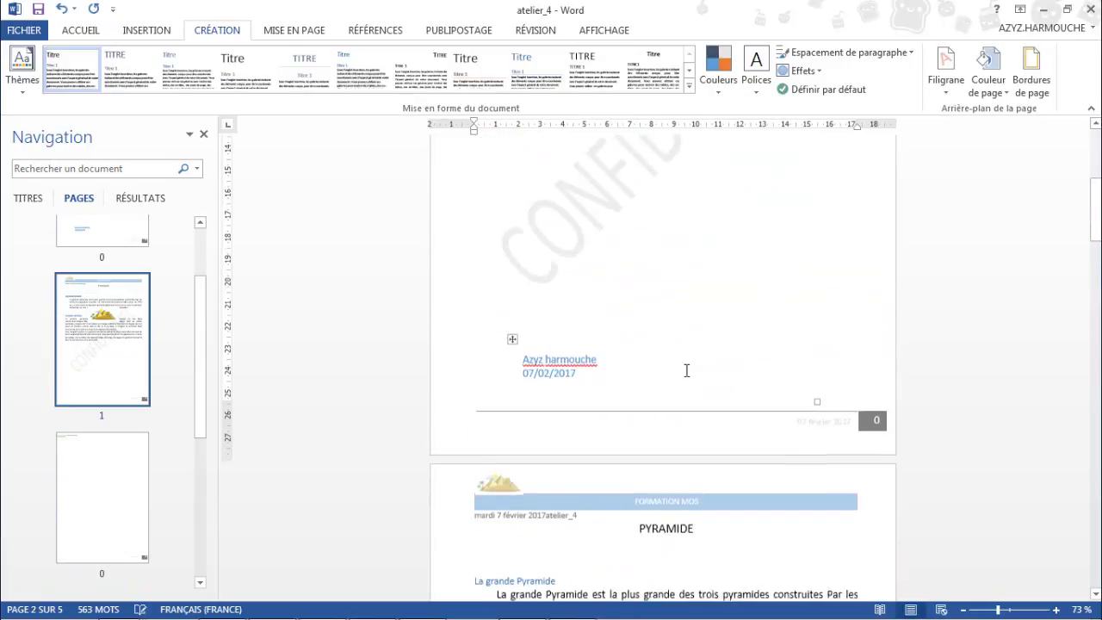
{"action": "scroll", "coordinate": [686, 371], "scroll_direction": "up", "scroll_amount": 5}
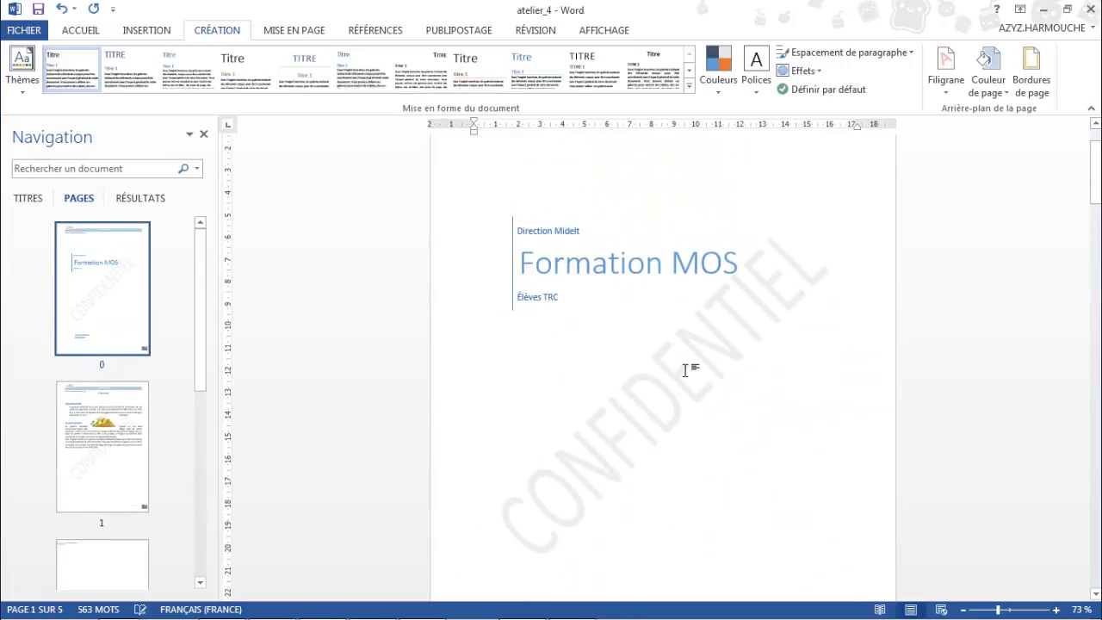
{"action": "scroll", "coordinate": [687, 370], "scroll_direction": "up", "scroll_amount": 2}
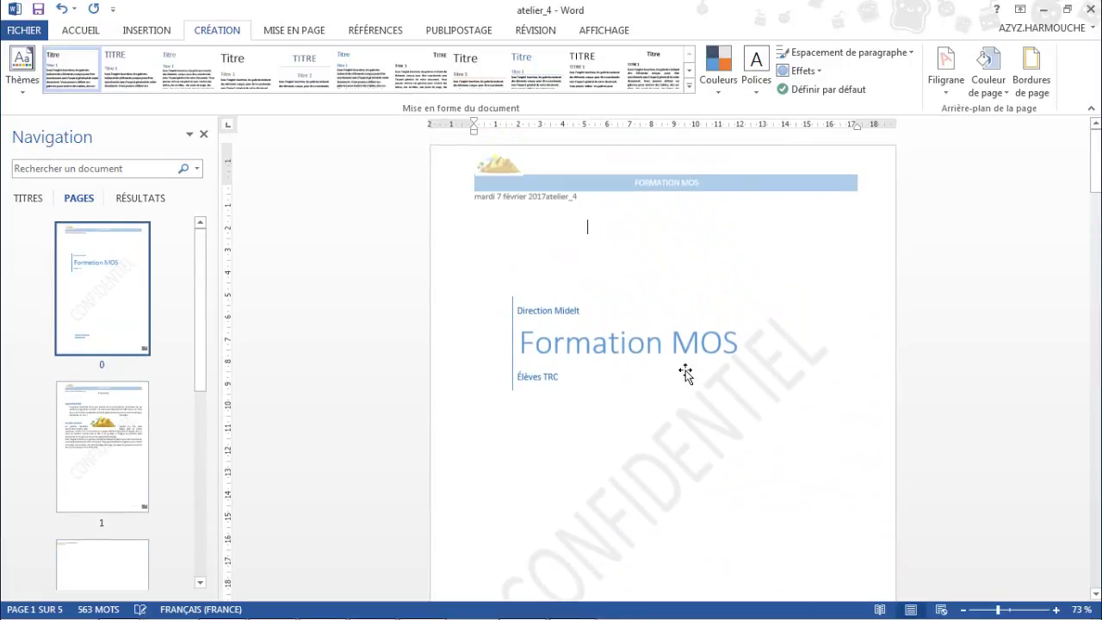
- Customize the text watermark, replacing its wording with the author's full name
{"action": "left_click", "coordinate": [945, 69]}
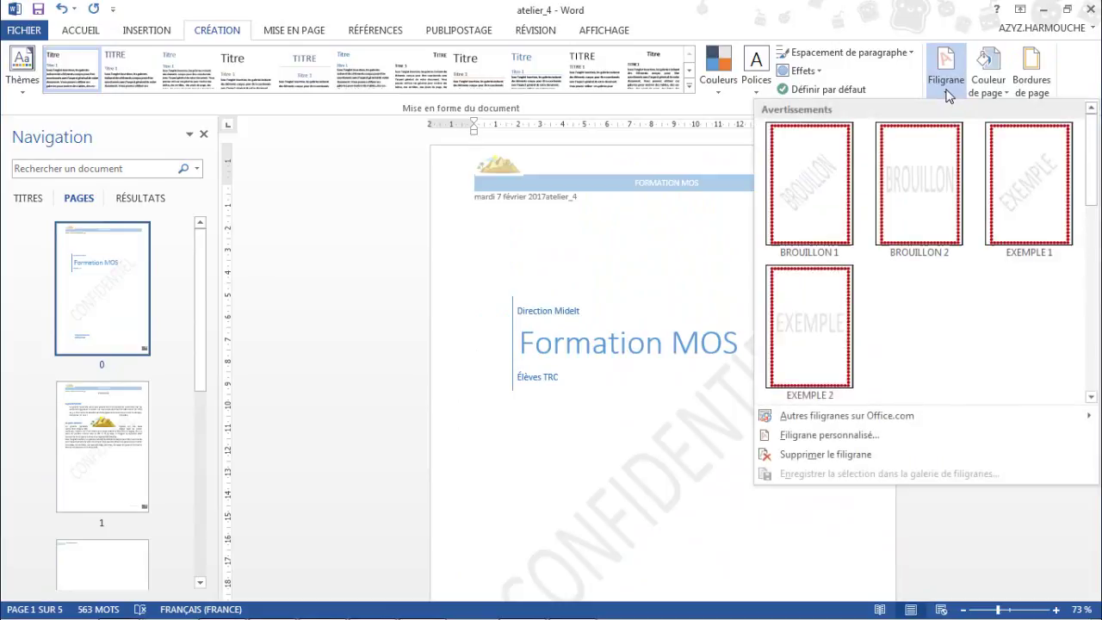
{"action": "left_click", "coordinate": [818, 435]}
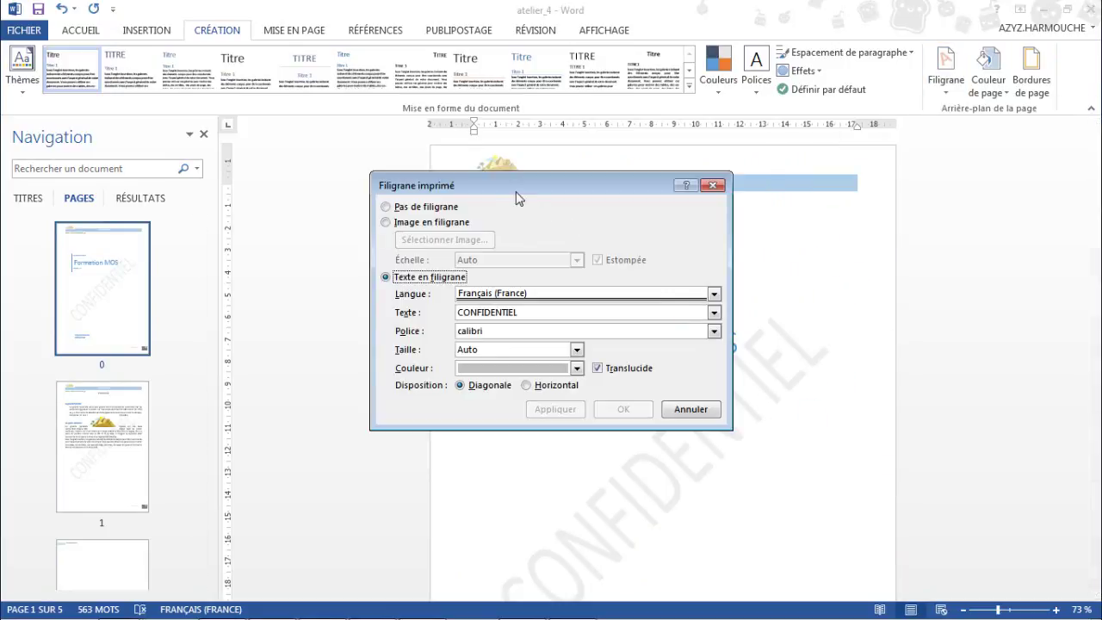
{"action": "left_click_drag", "start_coordinate": [507, 195], "coordinate": [507, 129]}
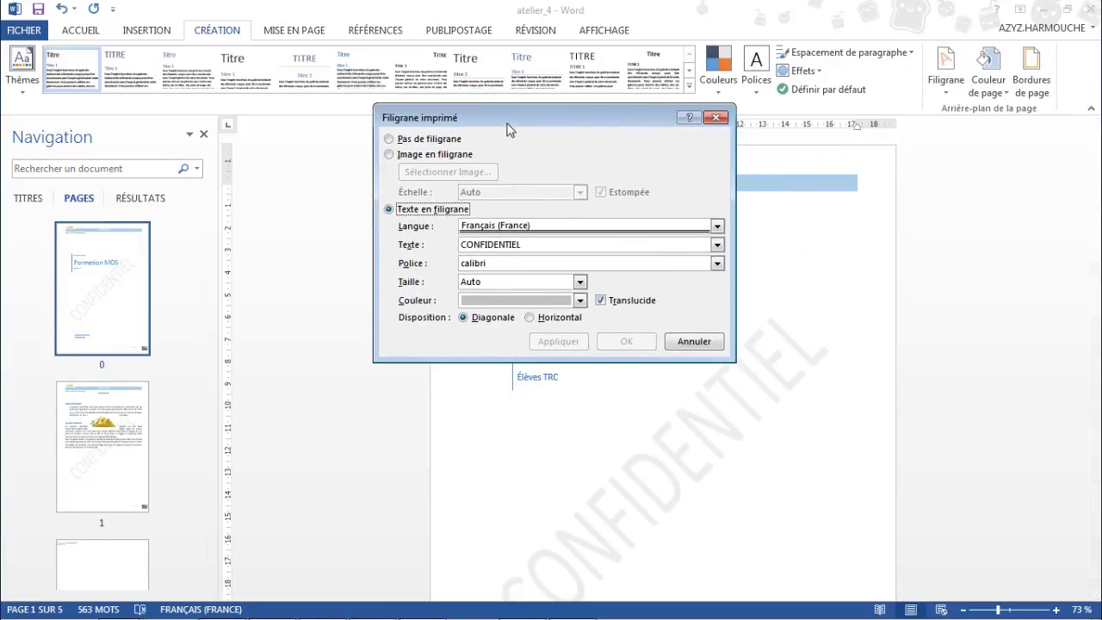
{"action": "left_click", "coordinate": [389, 155]}
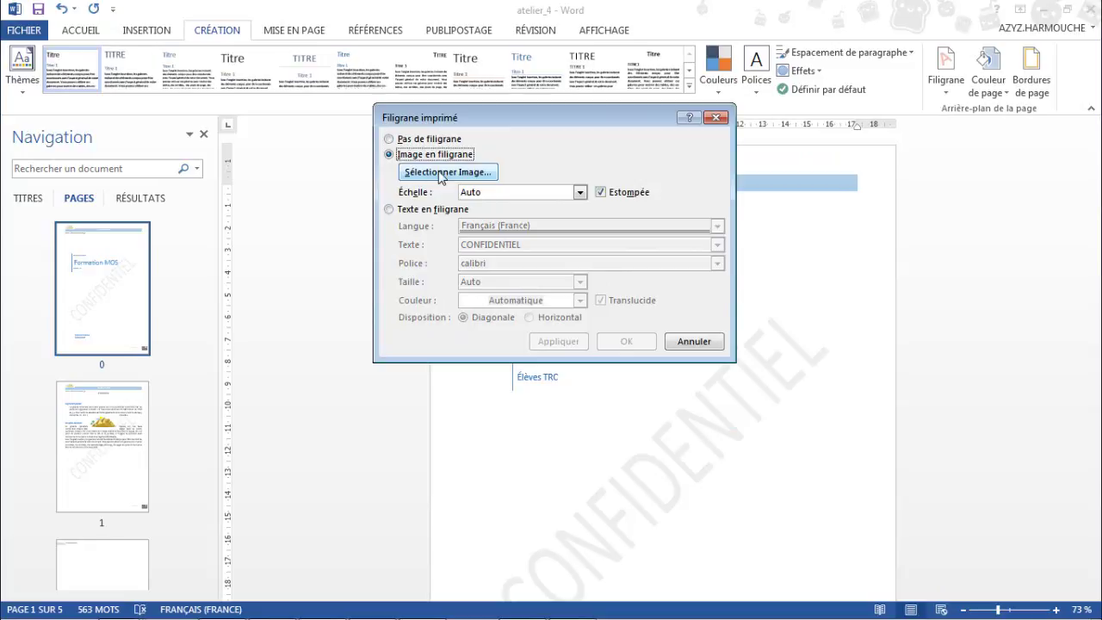
{"action": "left_click", "coordinate": [389, 209]}
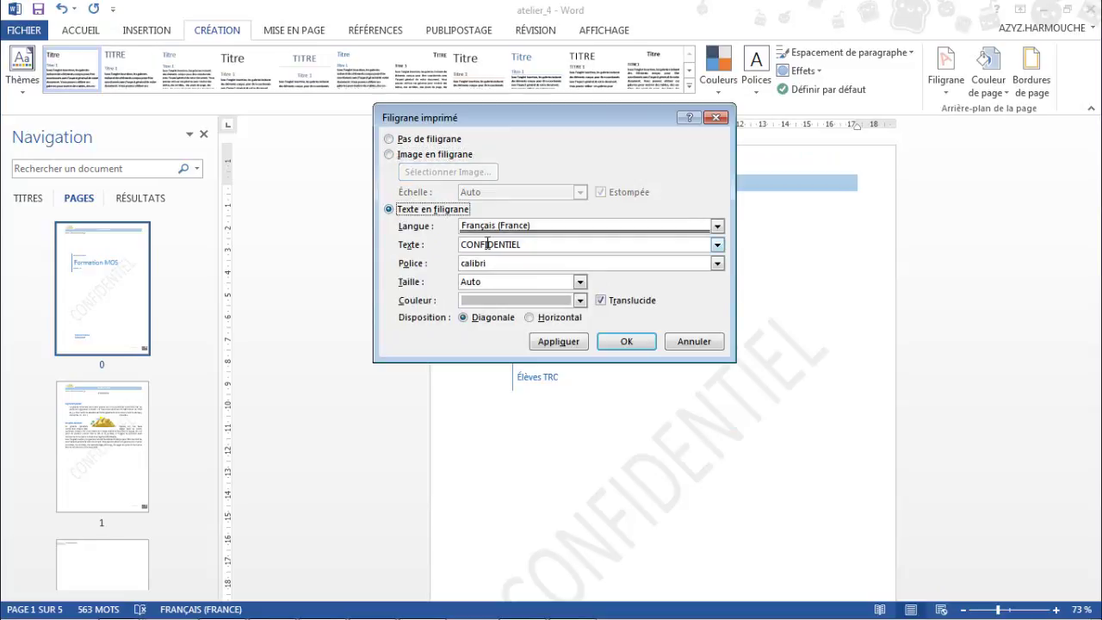
{"action": "left_click_drag", "start_coordinate": [543, 248], "coordinate": [415, 241]}
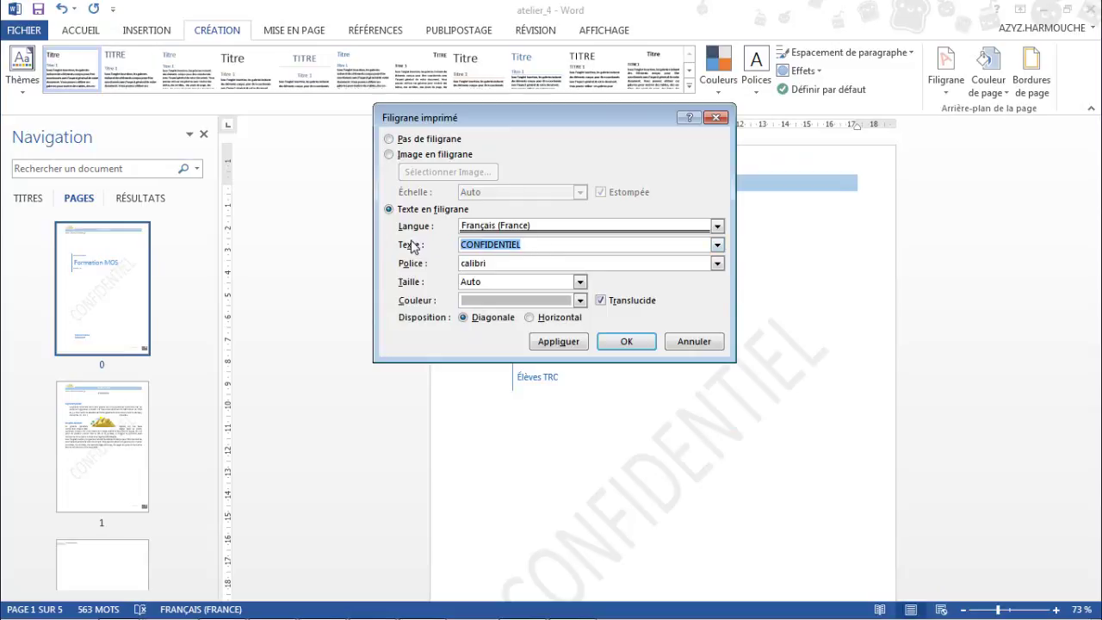
{"action": "type", "text": "Azyz"}
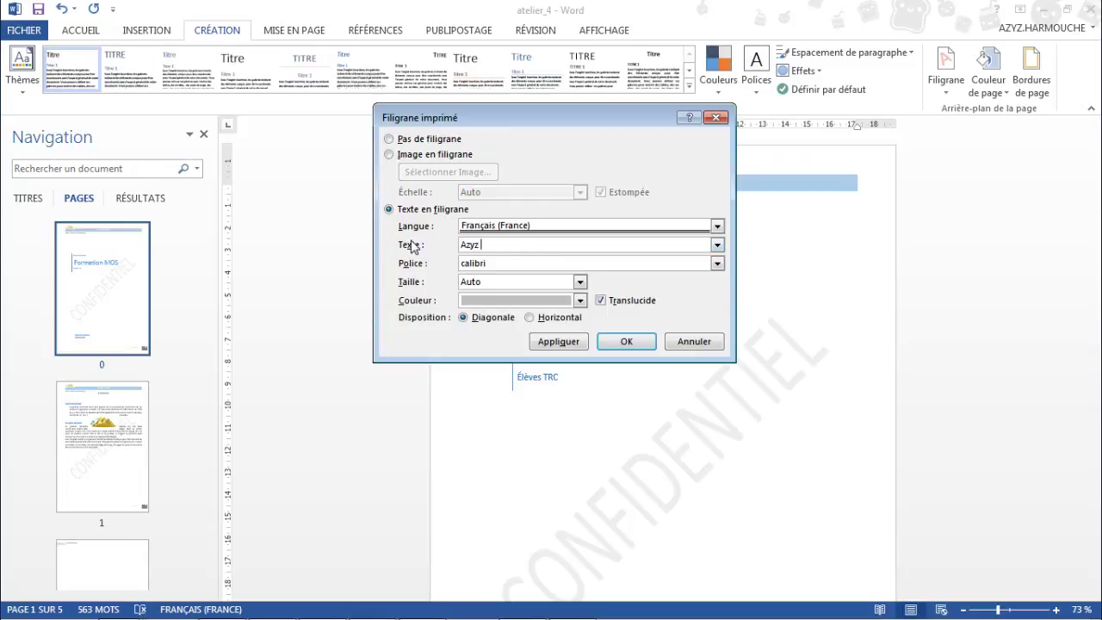
{"action": "type", "text": " HARMOUCHE"}
{"action": "left_click_drag", "start_coordinate": [514, 116], "coordinate": [569, 138]}
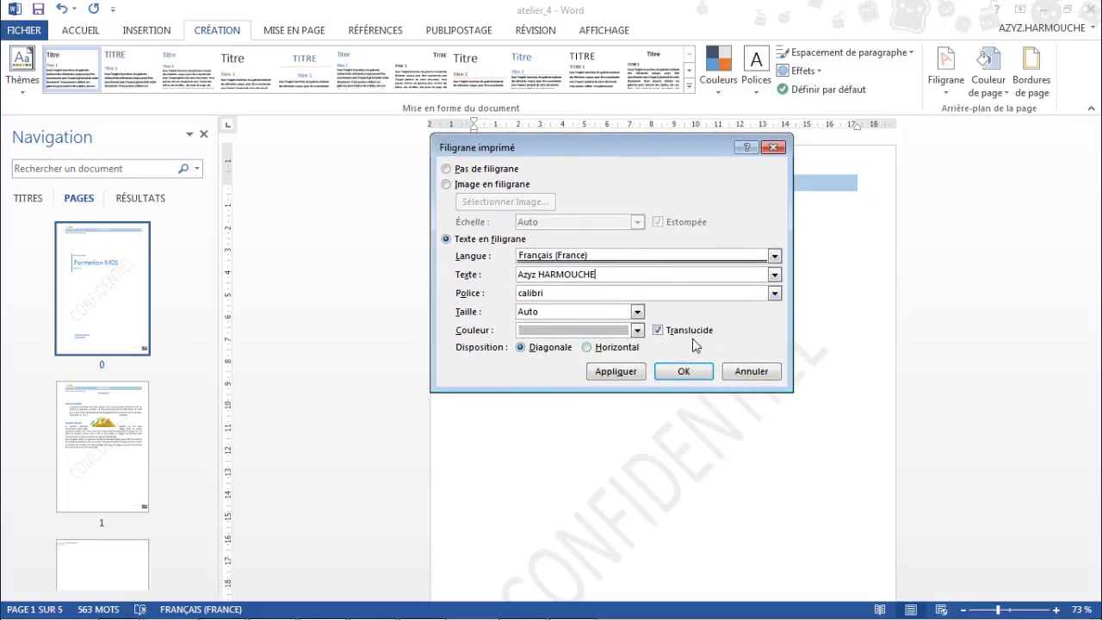
{"action": "left_click", "coordinate": [682, 375]}
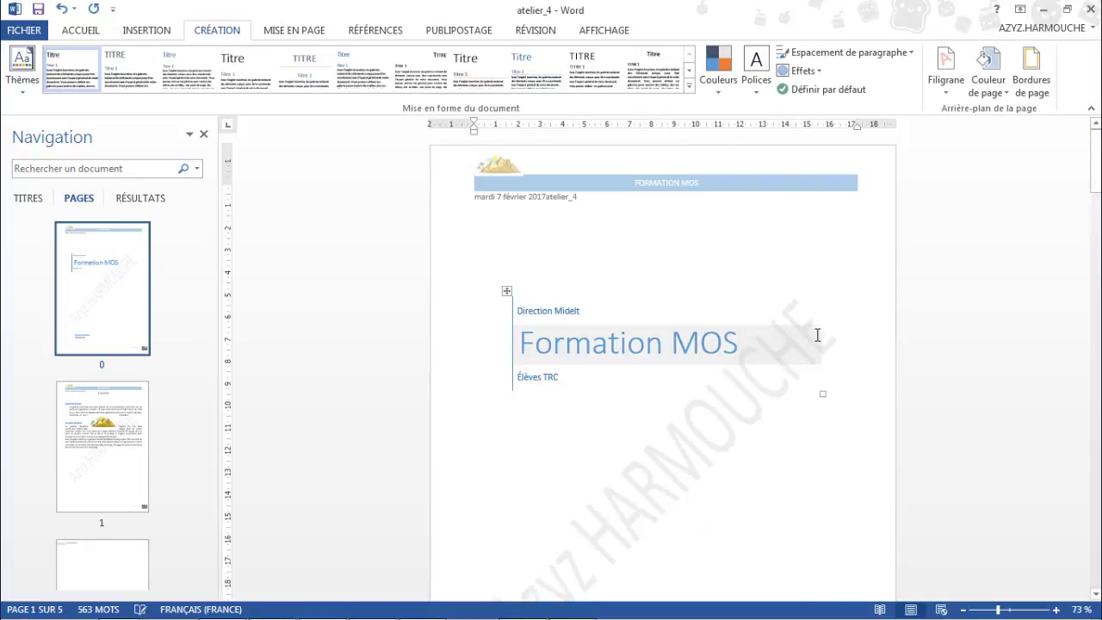
- Check which pages carry the author-name watermark, widening the Navigation pane to fit two page thumbnails per row
{"action": "scroll", "coordinate": [817, 335], "scroll_direction": "down", "scroll_amount": 2}
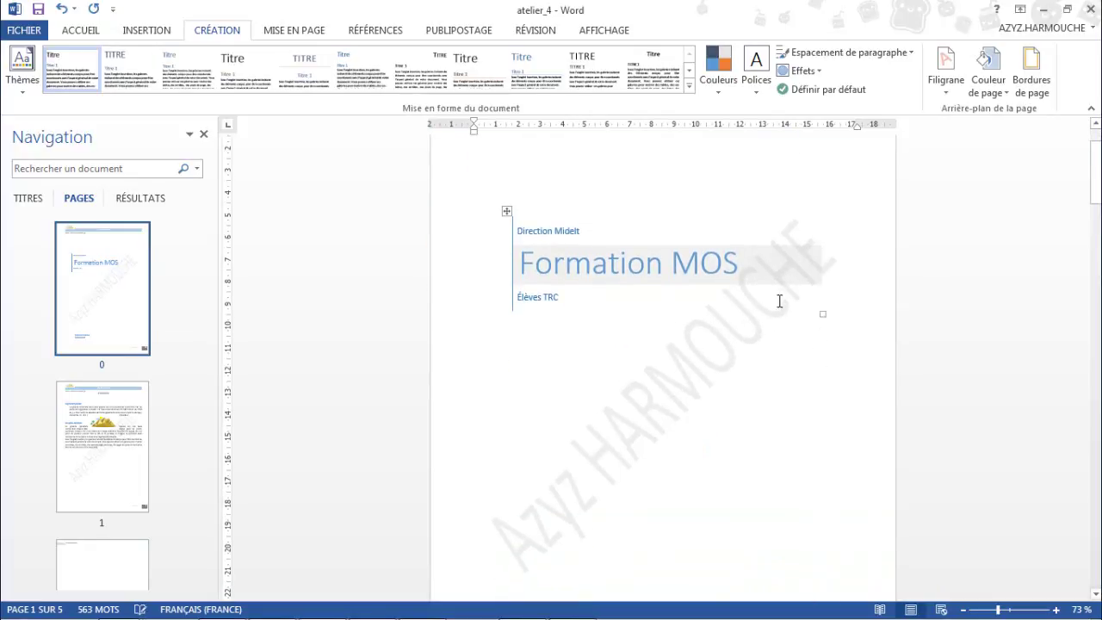
{"action": "scroll", "coordinate": [667, 385], "scroll_direction": "down", "scroll_amount": 5}
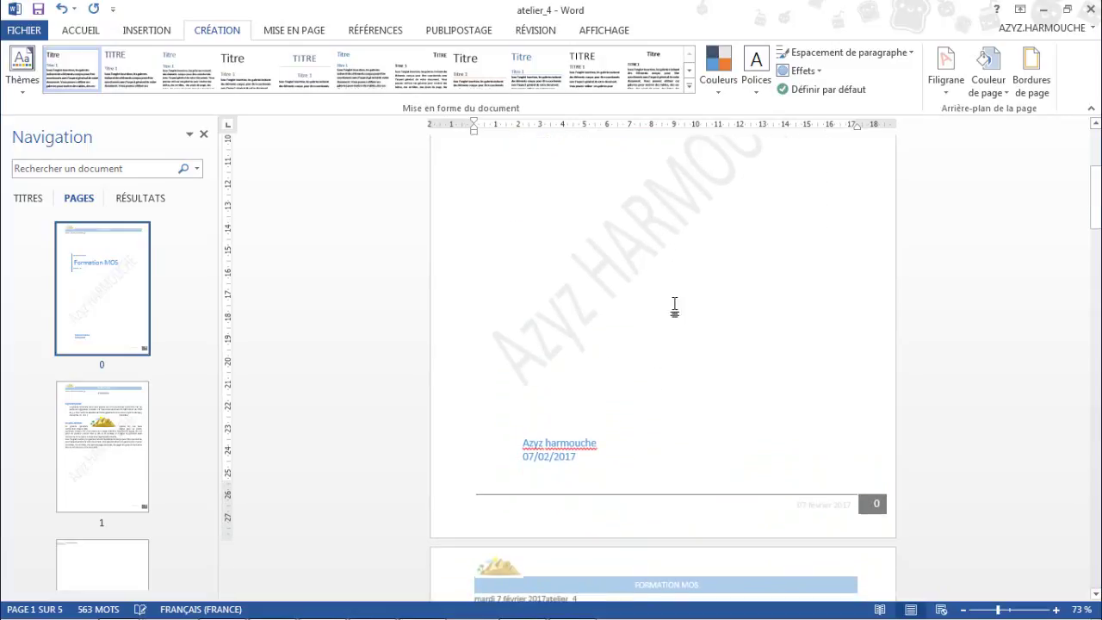
{"action": "scroll", "coordinate": [671, 319], "scroll_direction": "down", "scroll_amount": 4}
{"action": "scroll", "coordinate": [667, 327], "scroll_direction": "down", "scroll_amount": 6}
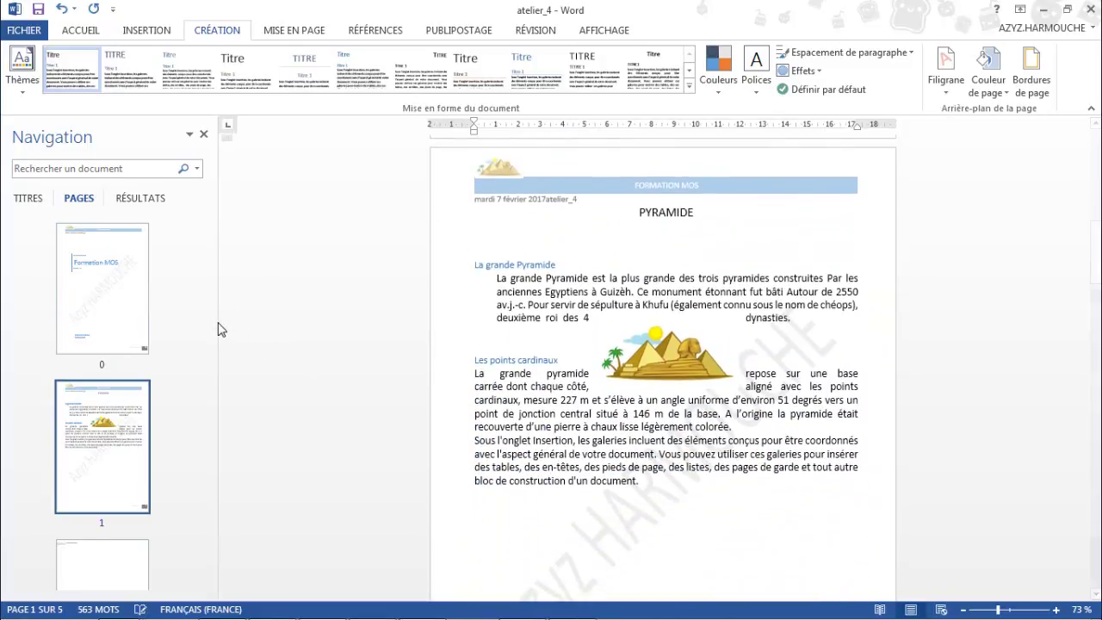
{"action": "left_click_drag", "start_coordinate": [219, 327], "coordinate": [316, 320]}
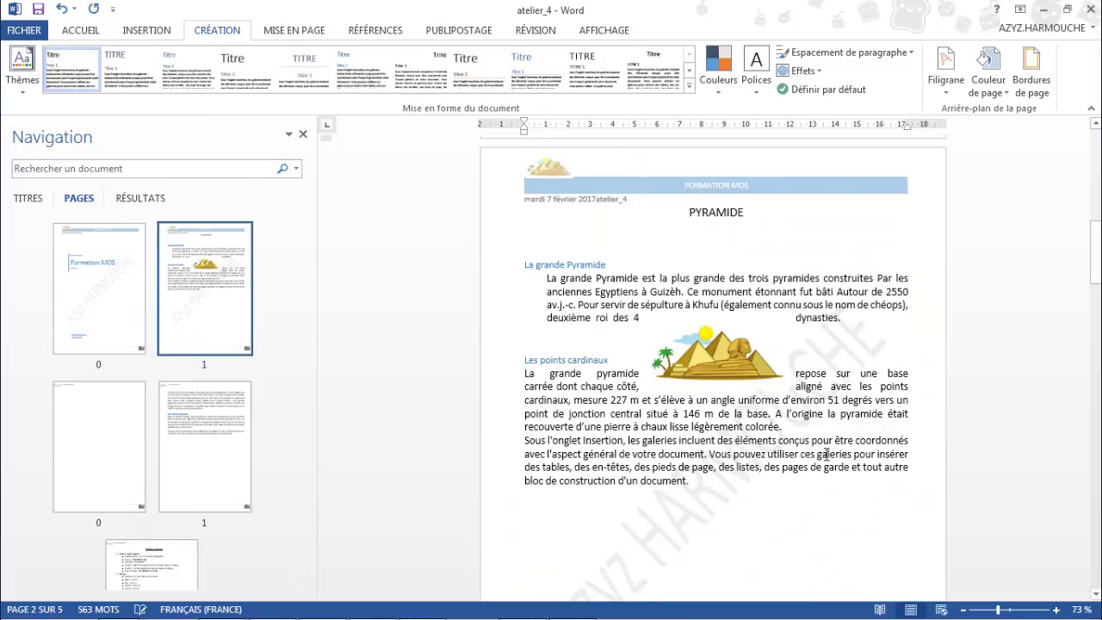
{"action": "scroll", "coordinate": [815, 464], "scroll_direction": "down", "scroll_amount": 5}
{"action": "scroll", "coordinate": [815, 465], "scroll_direction": "down", "scroll_amount": 10}
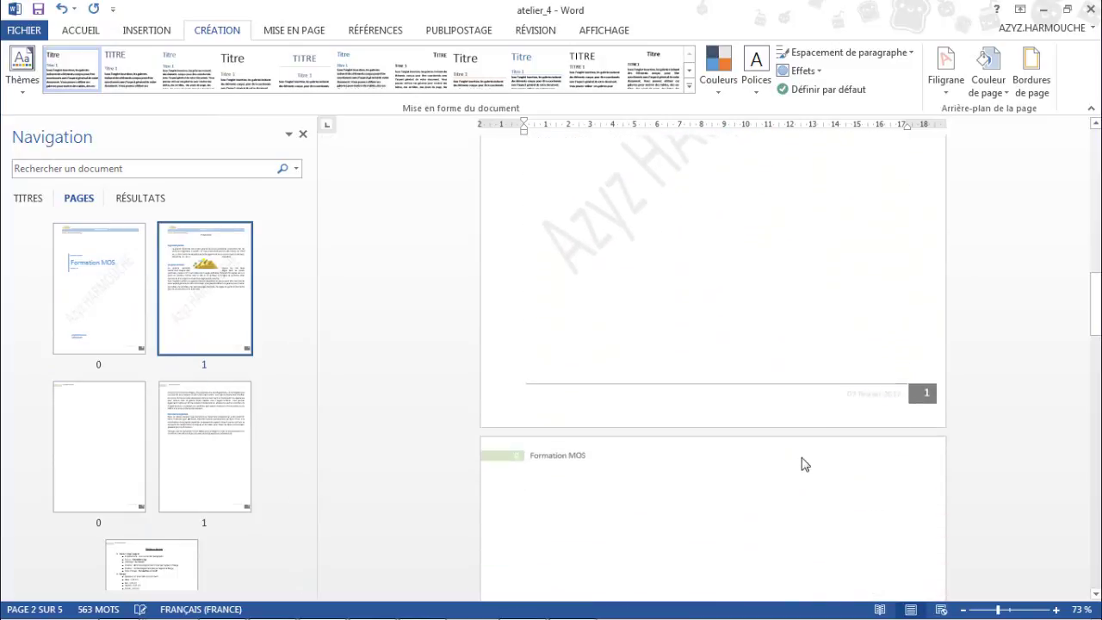
{"action": "scroll", "coordinate": [797, 460], "scroll_direction": "down", "scroll_amount": 3}
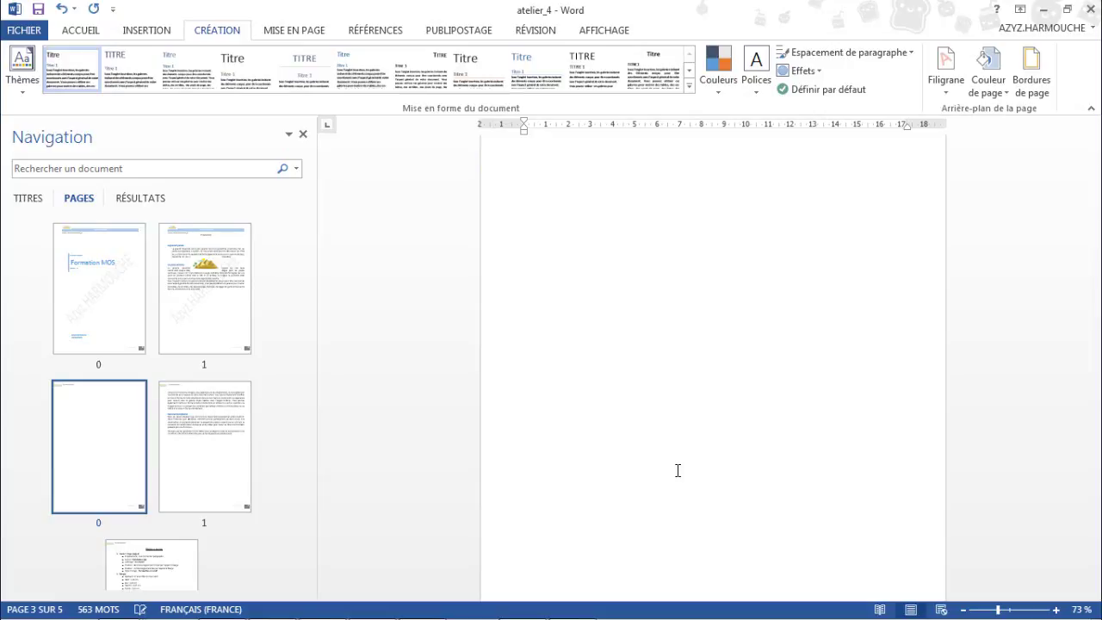
{"action": "left_click_drag", "start_coordinate": [1099, 350], "coordinate": [1099, 156]}
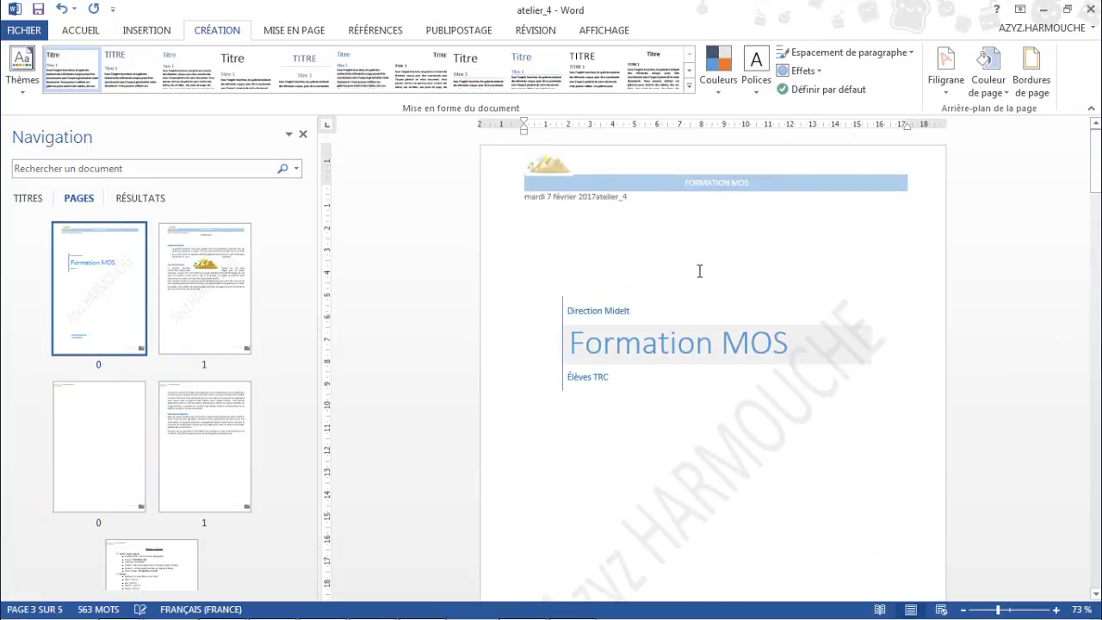
- Change the custom text watermark's colour to a light gold theme colour
{"action": "left_click", "coordinate": [943, 86]}
{"action": "left_click", "coordinate": [829, 435]}
{"action": "left_click_drag", "start_coordinate": [622, 152], "coordinate": [624, 167]}
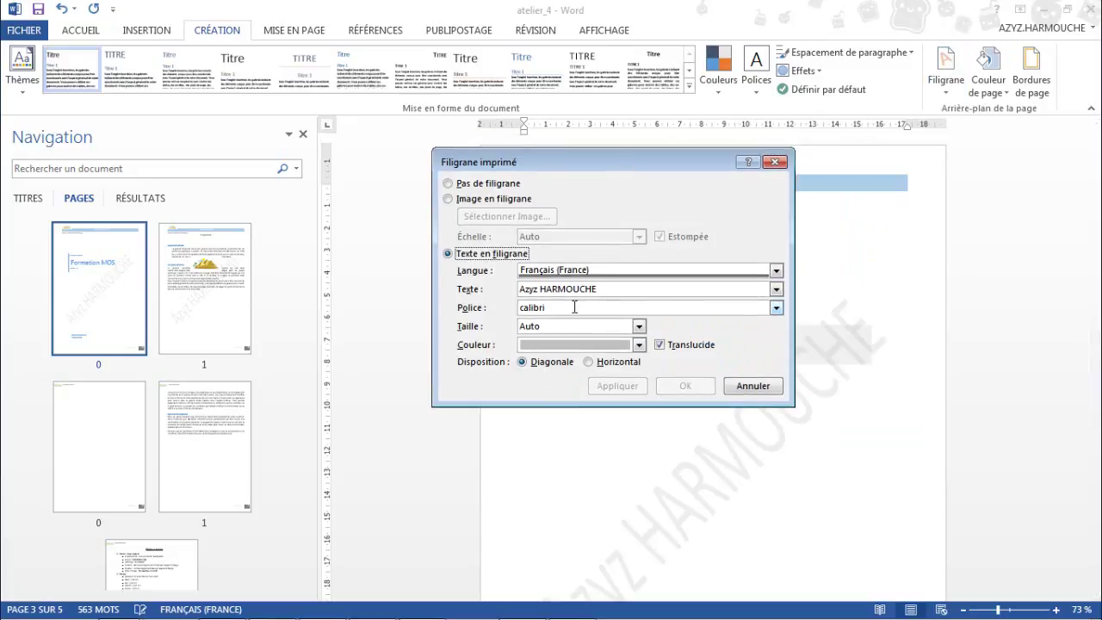
{"action": "left_click", "coordinate": [638, 344]}
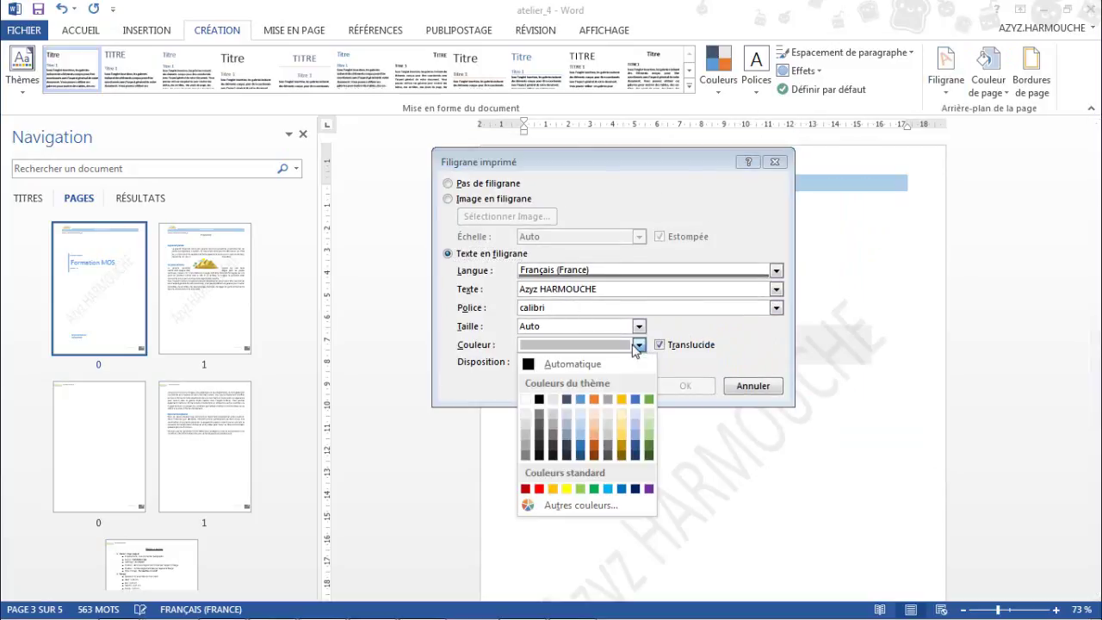
{"action": "left_click", "coordinate": [624, 442]}
{"action": "left_click_drag", "start_coordinate": [609, 160], "coordinate": [645, 156]}
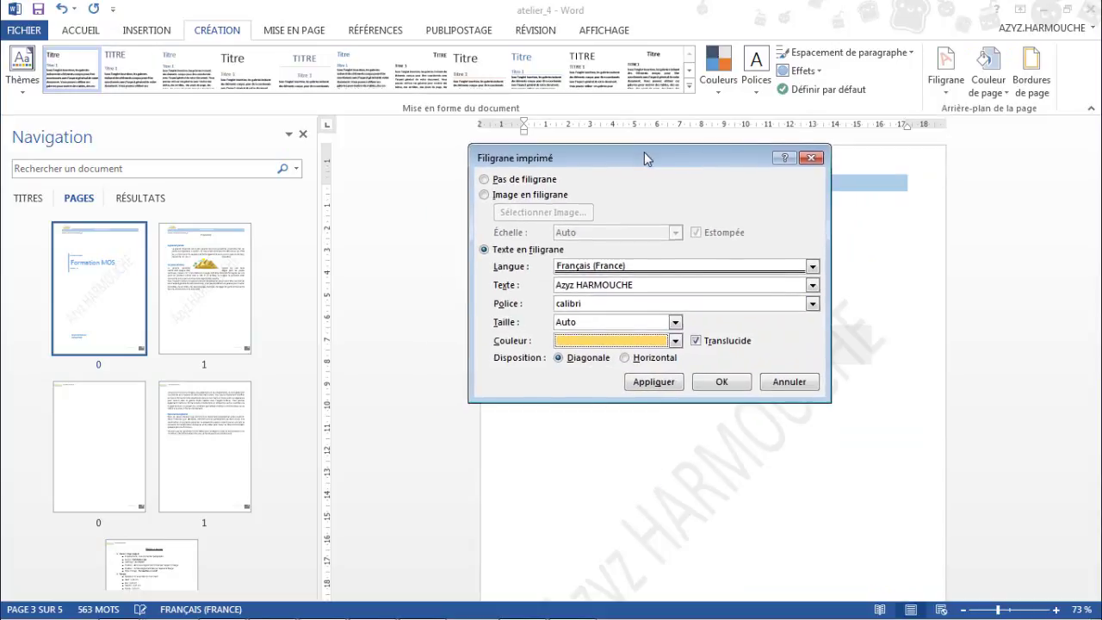
{"action": "left_click", "coordinate": [742, 380]}
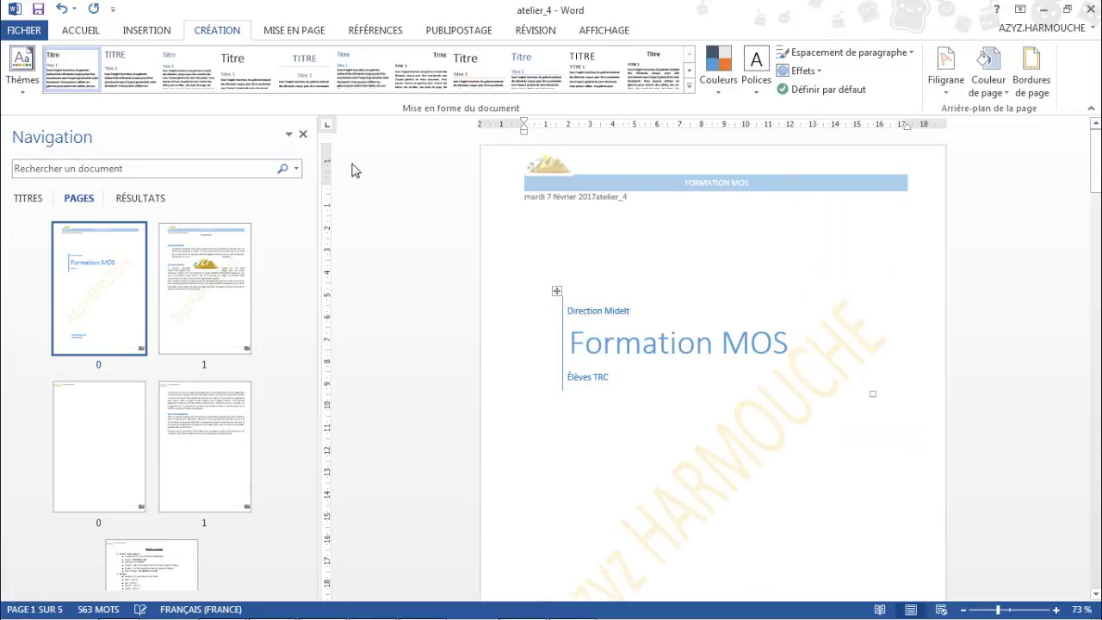
- Preview the document's printed pages one after another to check the light gold watermark on each
{"action": "left_click", "coordinate": [25, 31]}
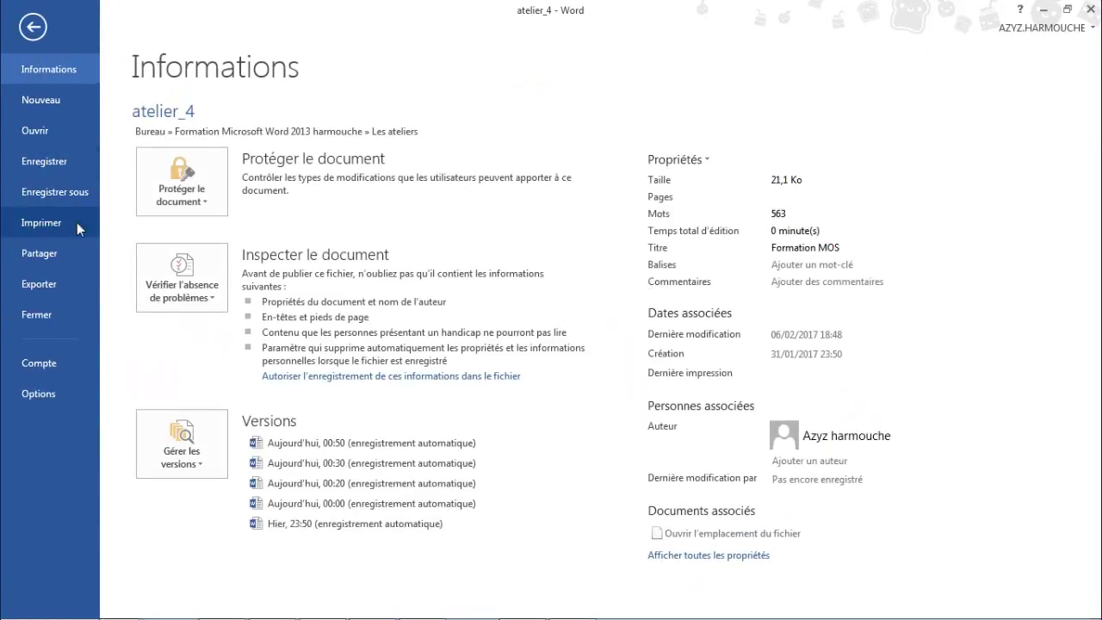
{"action": "left_click", "coordinate": [41, 223]}
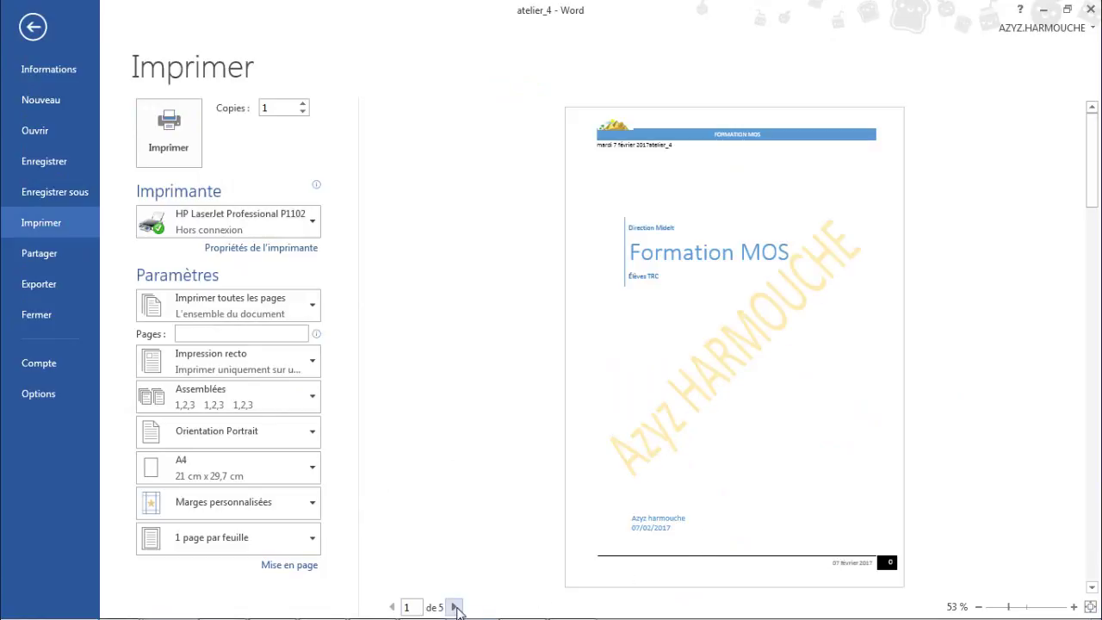
{"action": "left_click", "coordinate": [454, 606]}
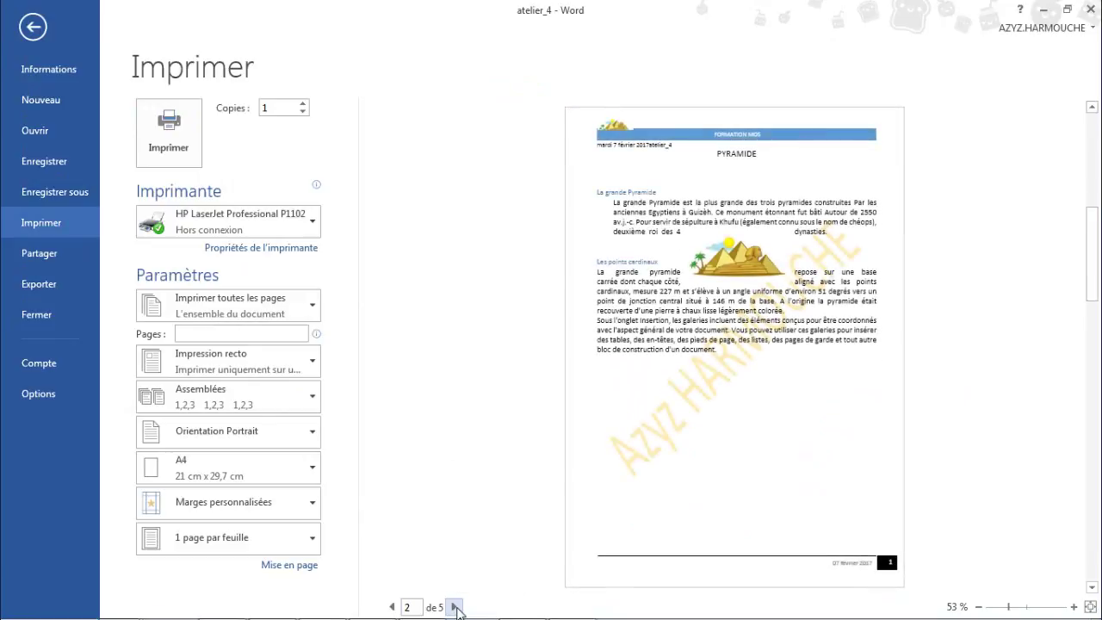
{"action": "left_click", "coordinate": [454, 606]}
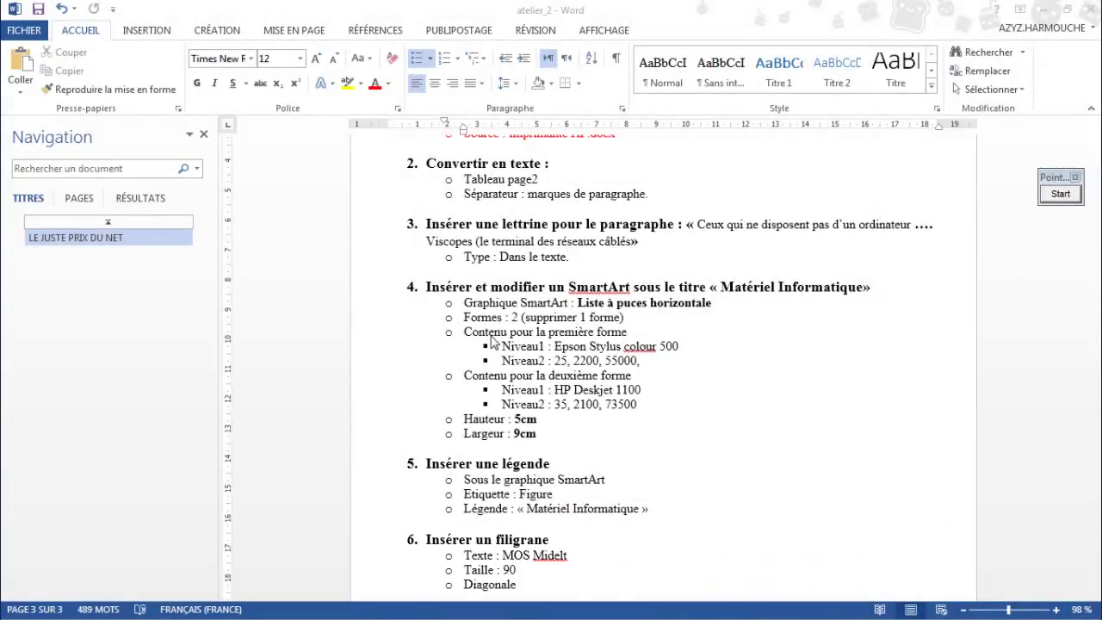
- Set up a custom text watermark in the atelier_2 document with the wording "MOS Midelt"
{"action": "left_click", "coordinate": [215, 35]}
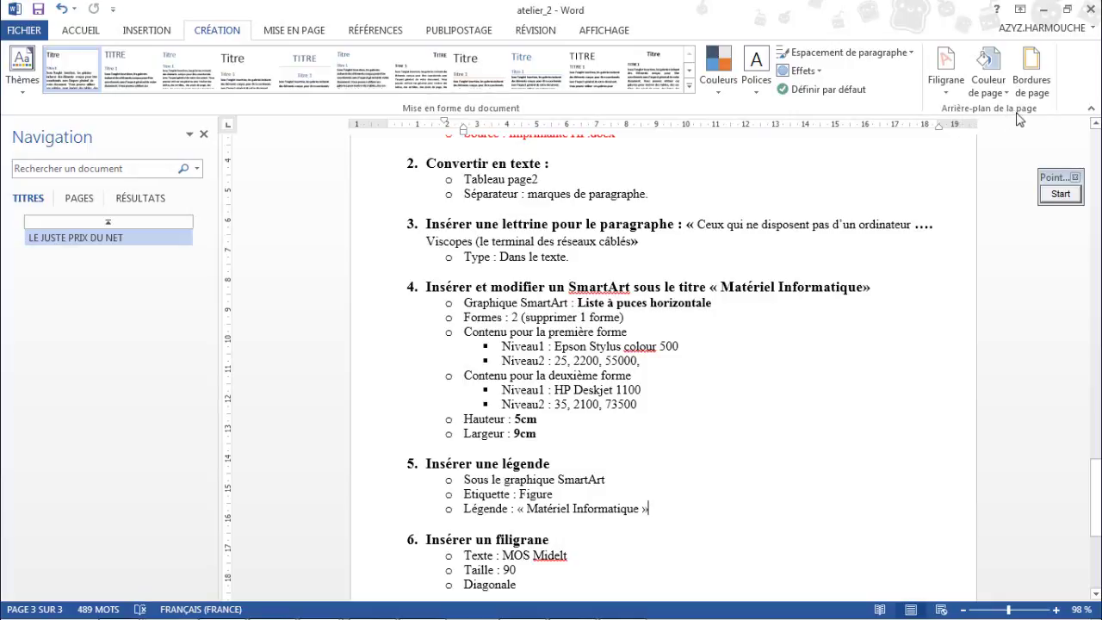
{"action": "left_click", "coordinate": [946, 86]}
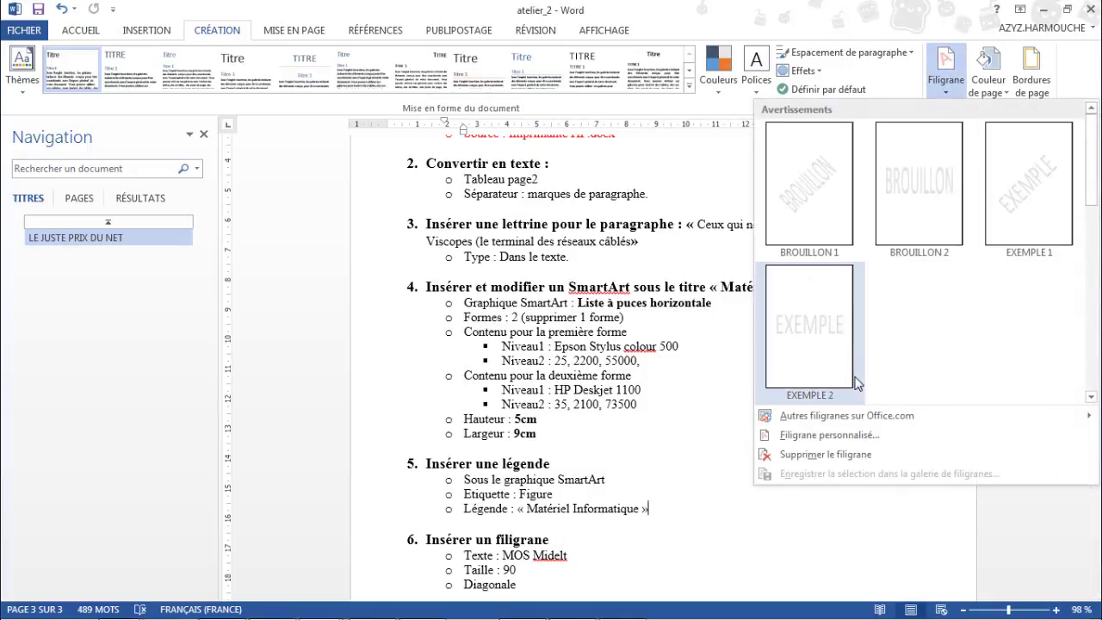
{"action": "left_click", "coordinate": [826, 437]}
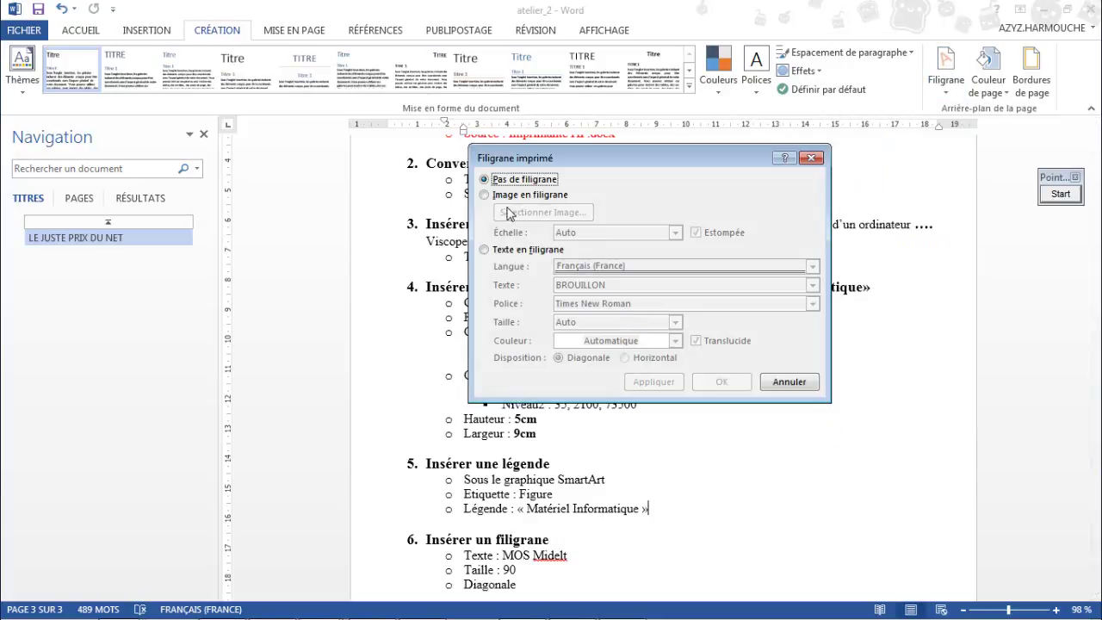
{"action": "left_click", "coordinate": [484, 251]}
{"action": "left_click_drag", "start_coordinate": [585, 160], "coordinate": [558, 163]}
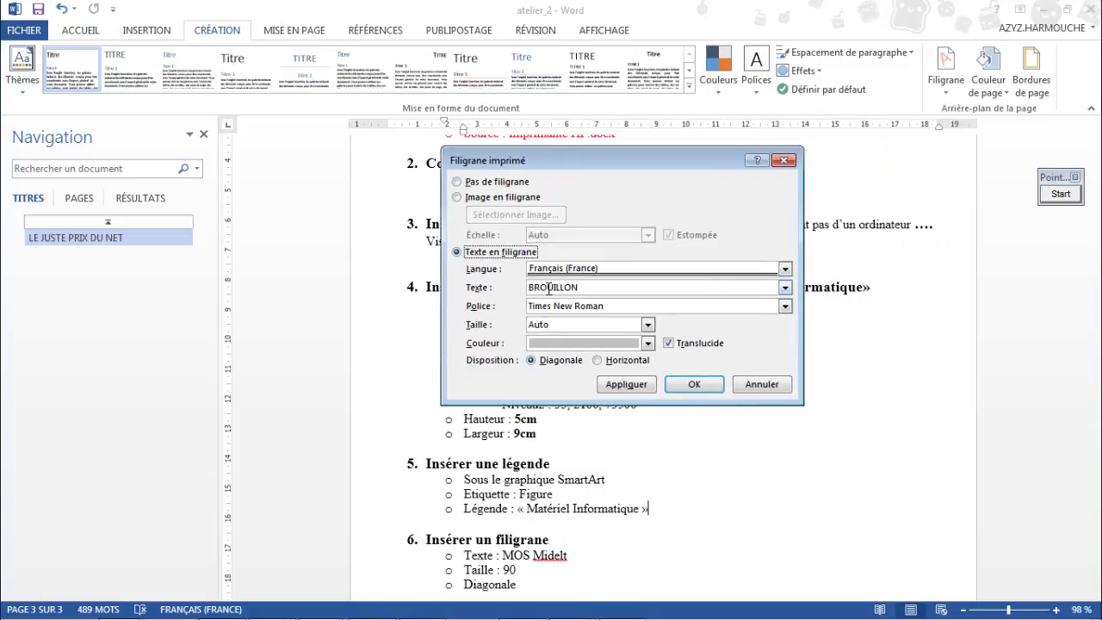
{"action": "double_click", "coordinate": [548, 289]}
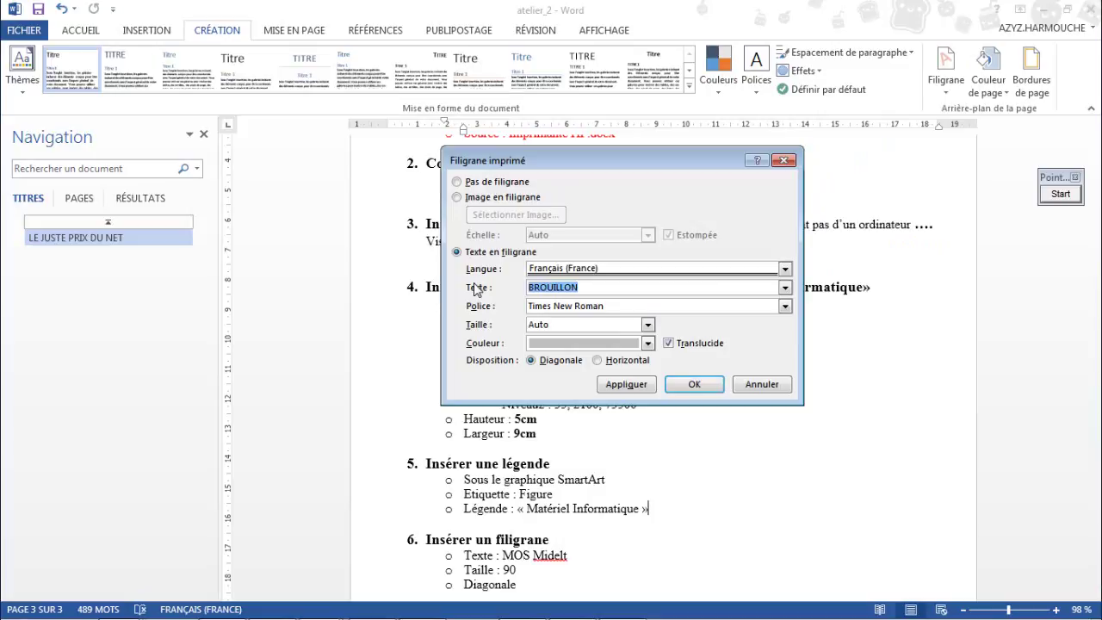
{"action": "type", "text": "MOS Midelt"}
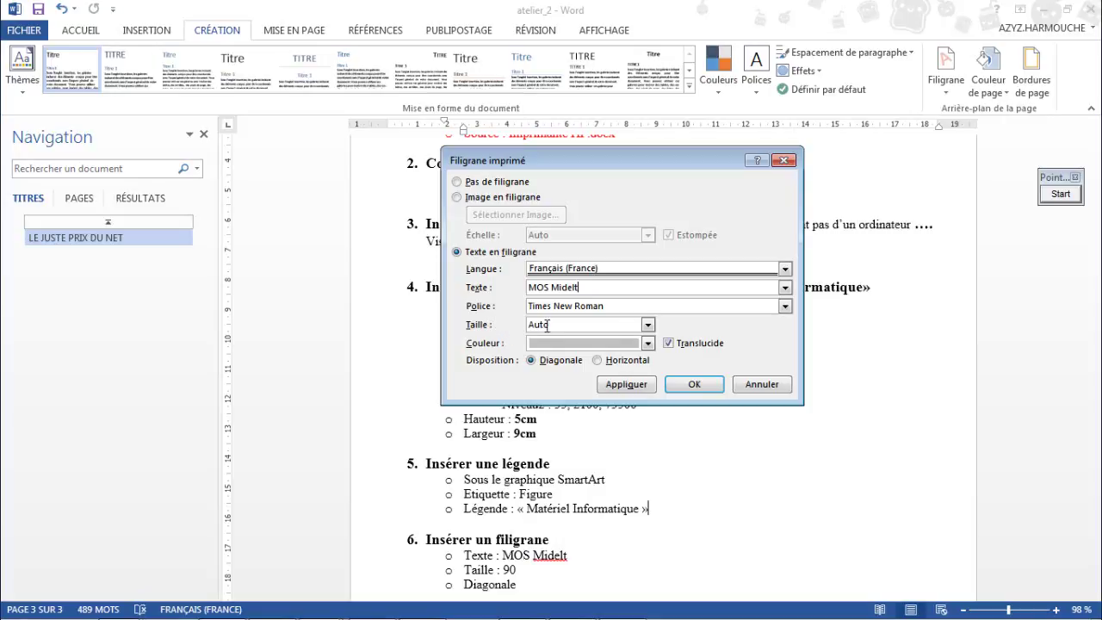
- Set the text watermark's size to 90 and apply it to the document
{"action": "left_click", "coordinate": [652, 326]}
{"action": "left_click", "coordinate": [649, 381]}
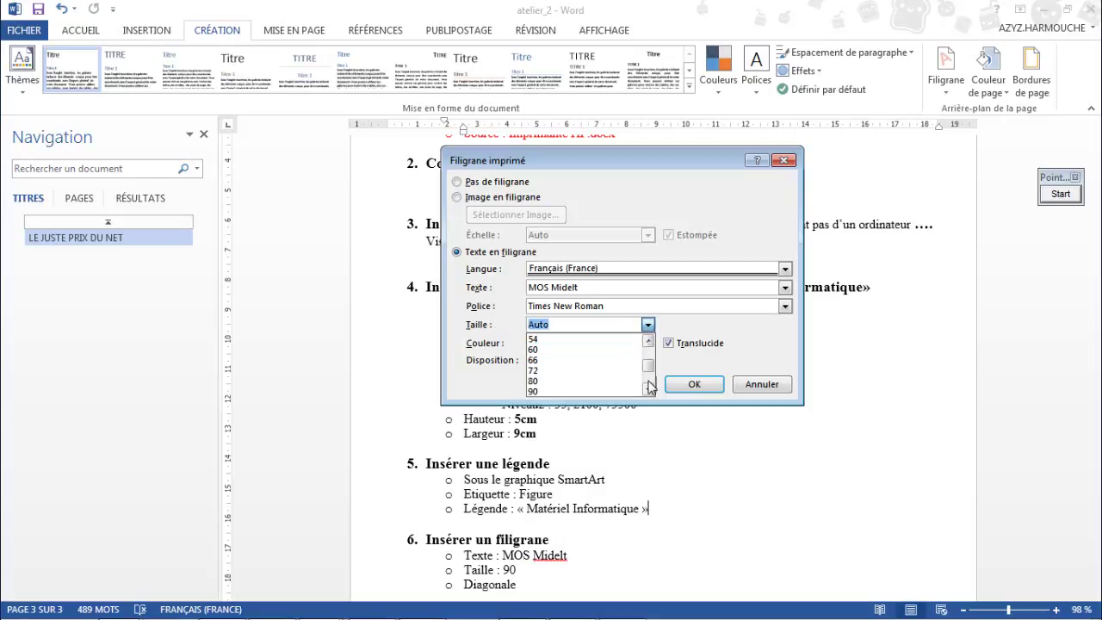
{"action": "left_click", "coordinate": [576, 392]}
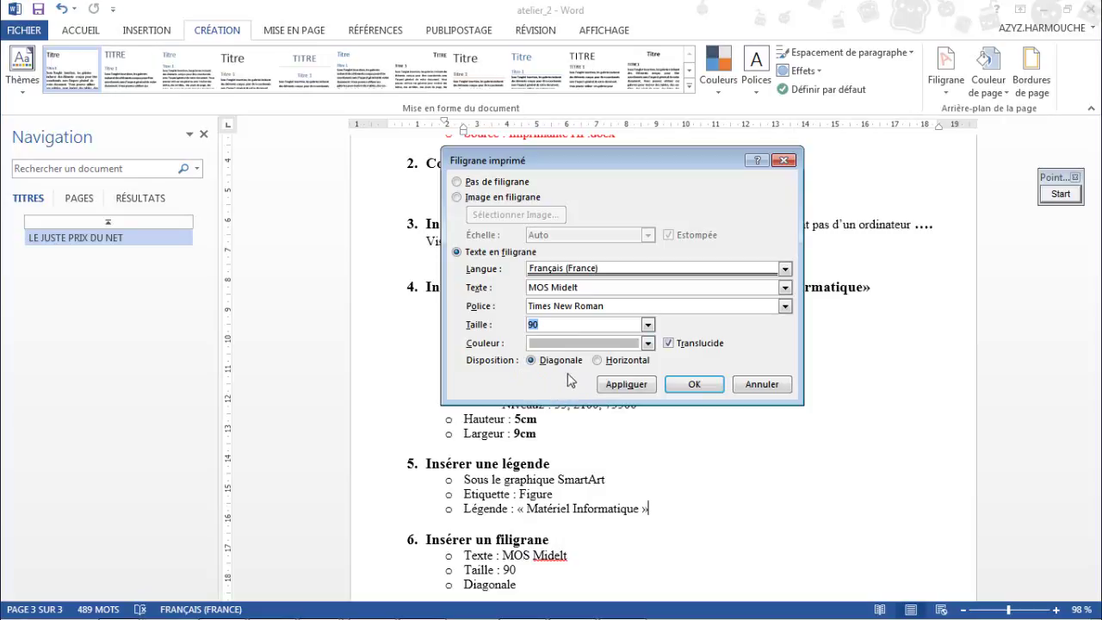
{"action": "left_click", "coordinate": [693, 386]}
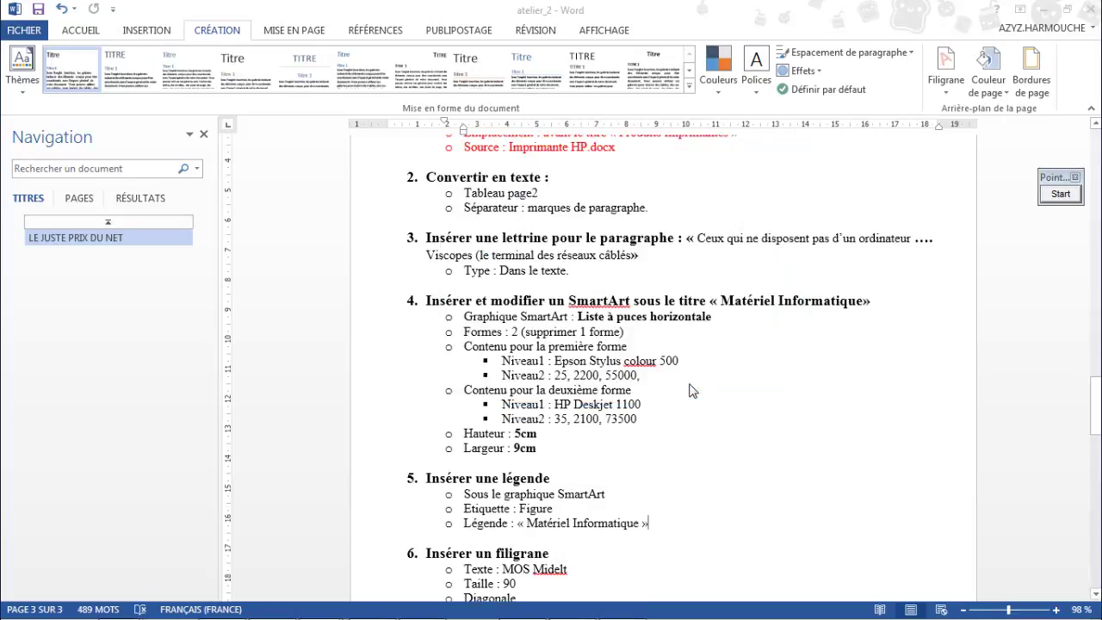